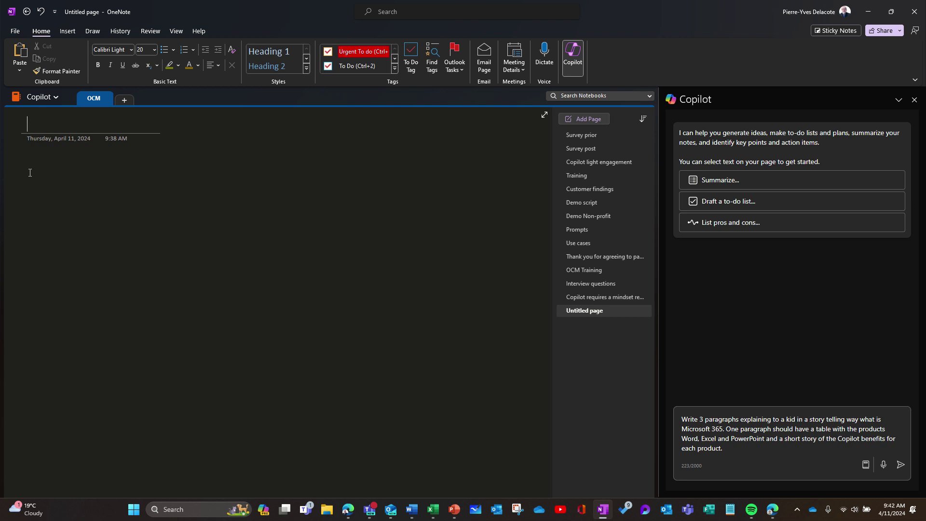
- Send the kid's story prompt to Copilot and copy the generated Microsoft 365 story with its table
{"action": "left_click", "coordinate": [29, 172]}
{"action": "right_click", "coordinate": [33, 169]}
{"action": "mouse_move", "coordinate": [60, 176]}
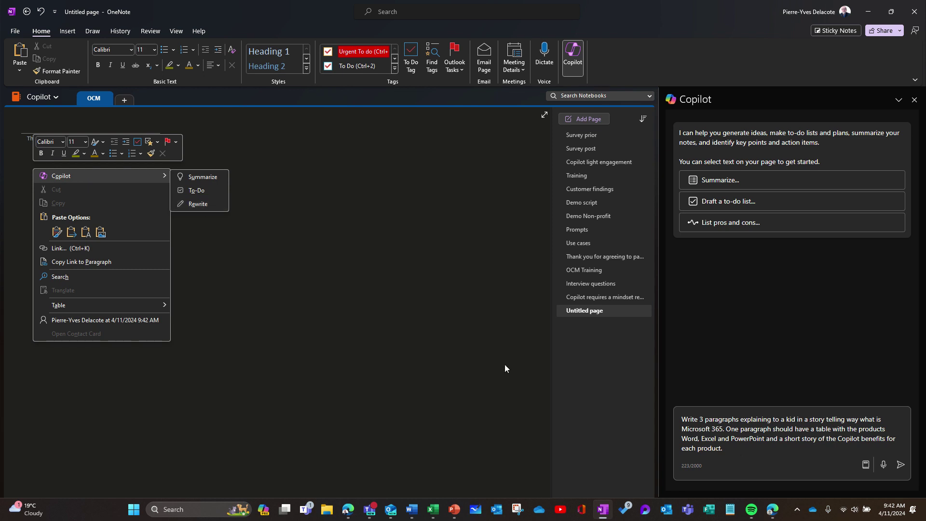
{"action": "left_click", "coordinate": [716, 425]}
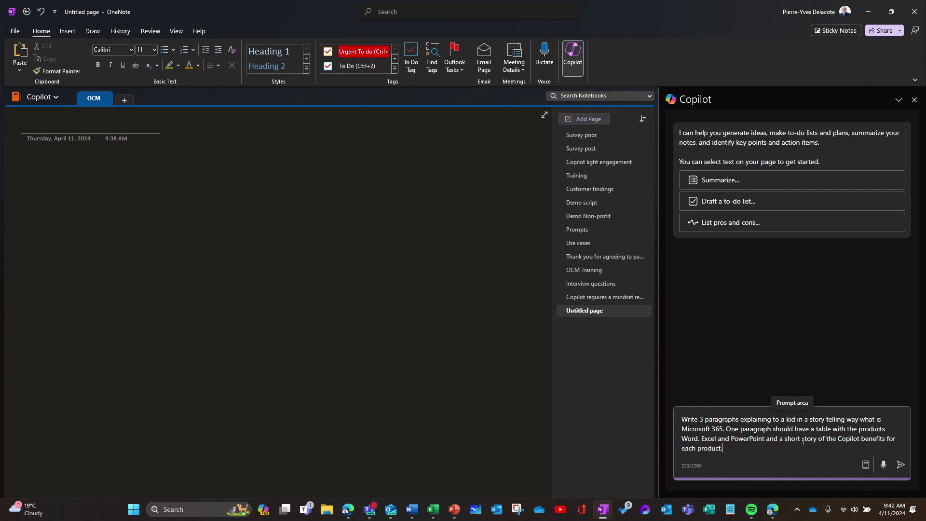
{"action": "left_click", "coordinate": [900, 467]}
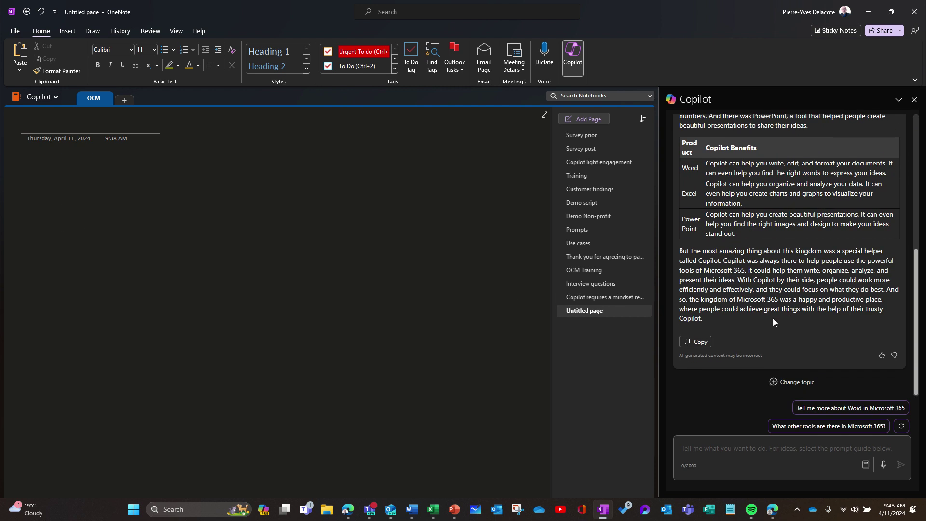
{"action": "left_click", "coordinate": [699, 342]}
{"action": "key", "text": "ctrl+v"}
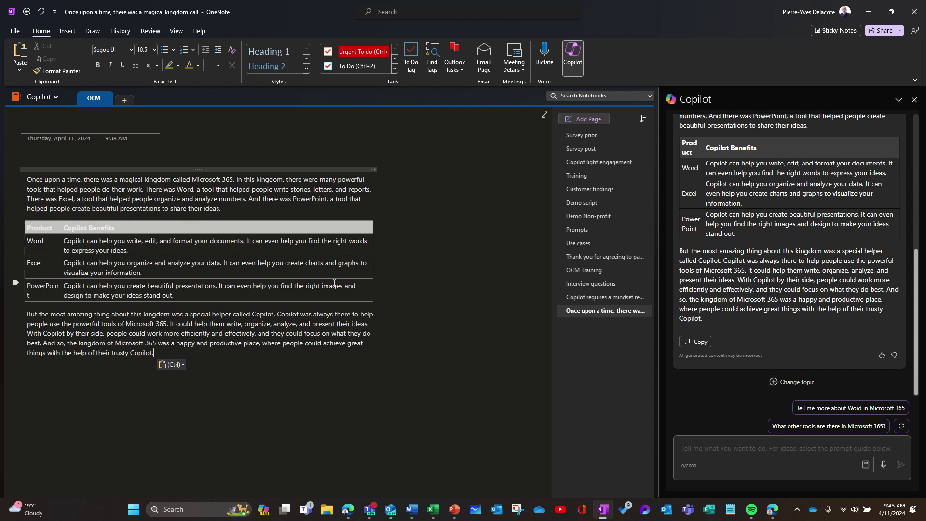
{"action": "left_click", "coordinate": [302, 169]}
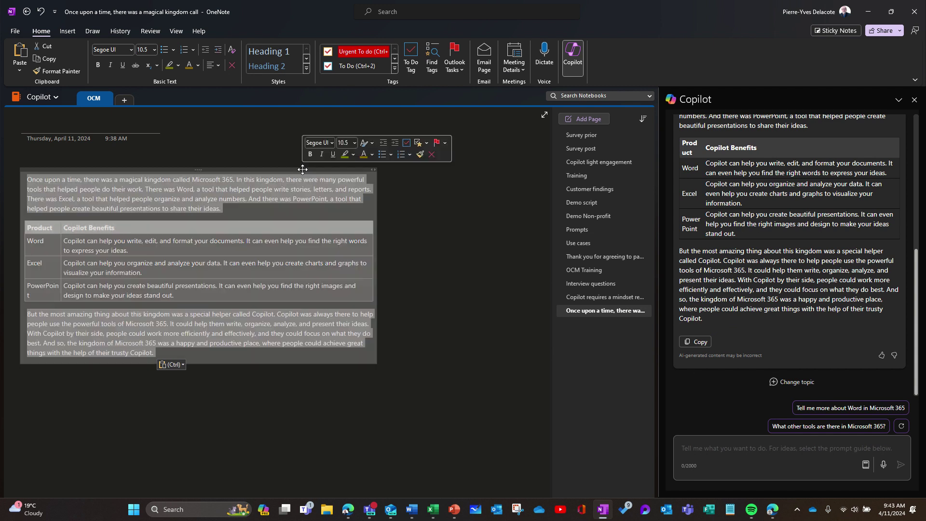
{"action": "key", "text": "Delete"}
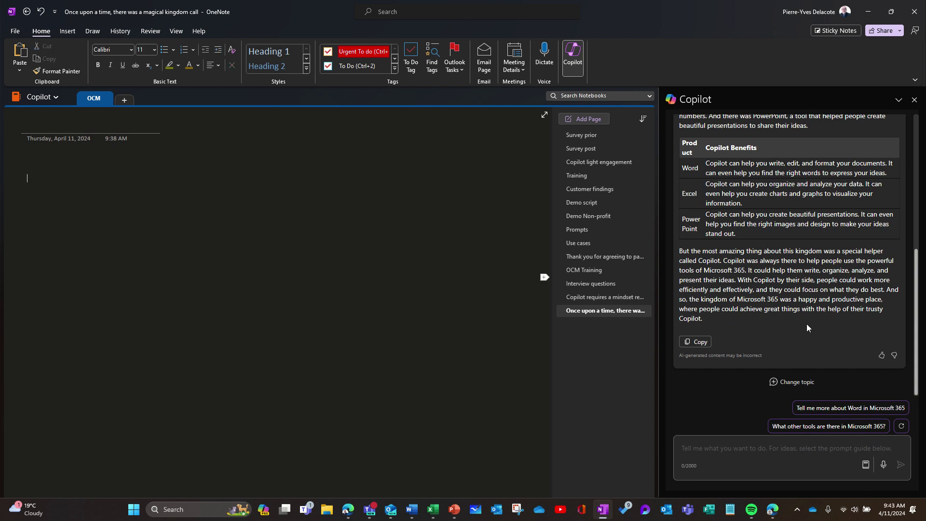
{"action": "scroll", "coordinate": [807, 323], "scroll_direction": "up", "scroll_amount": 3}
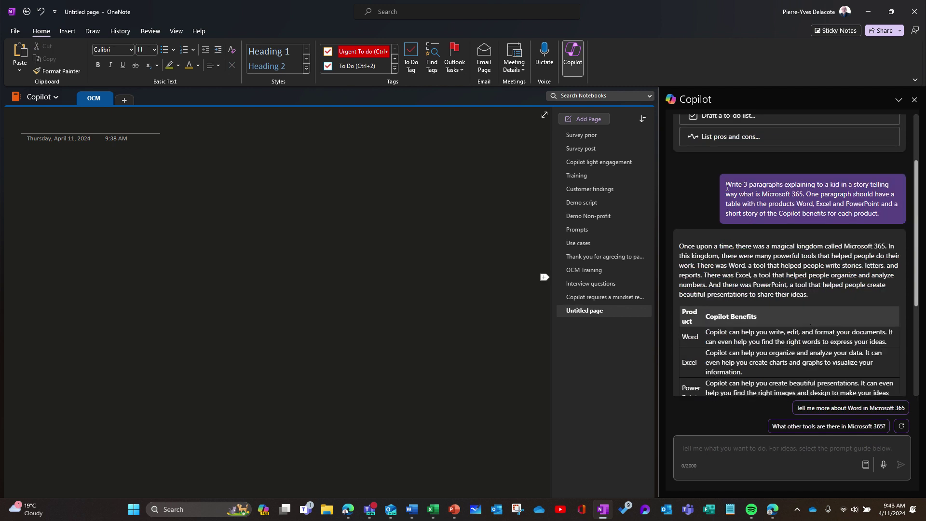
- Paste the prompt text from the Copilot chat onto the blank page and select that paragraph
{"action": "left_click_drag", "start_coordinate": [726, 185], "coordinate": [889, 221]}
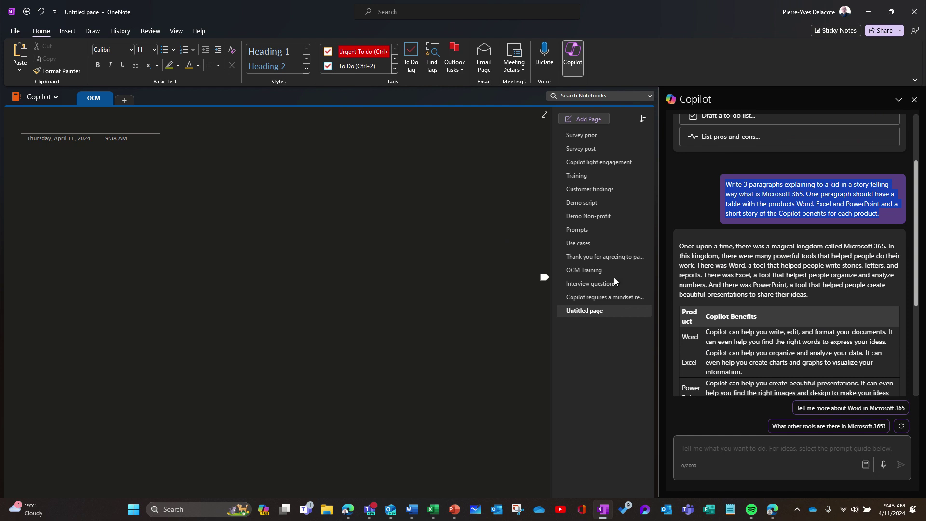
{"action": "left_click", "coordinate": [32, 181]}
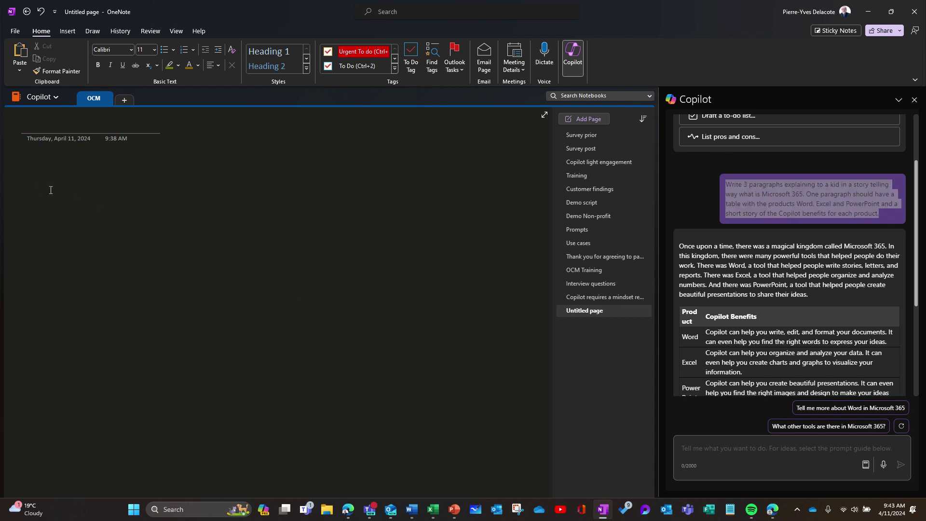
{"action": "key", "text": "ctrl+v"}
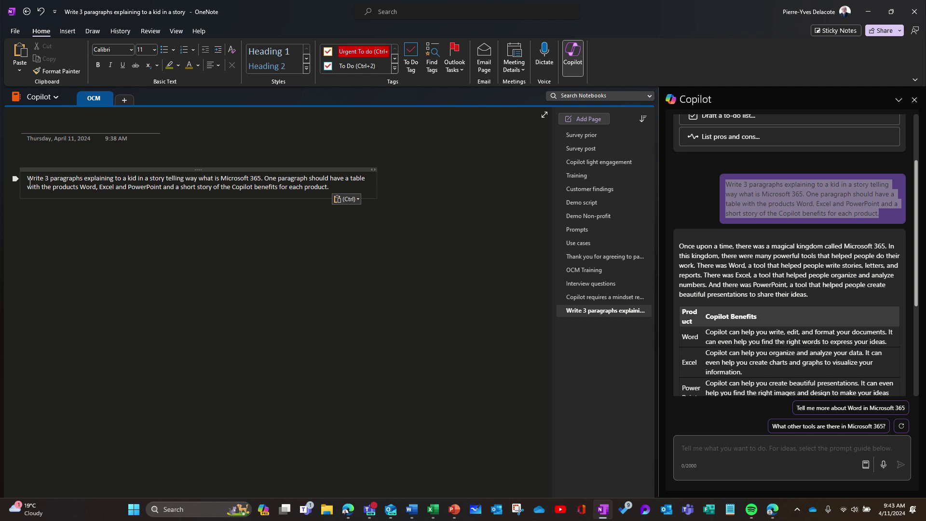
{"action": "left_click_drag", "start_coordinate": [25, 177], "coordinate": [336, 188]}
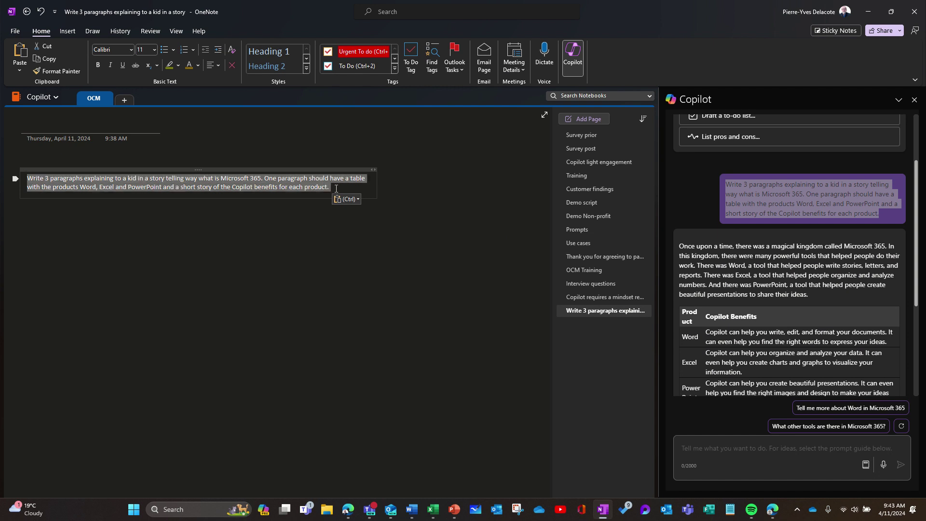
- Apply Copilot's Rewrite to the pasted prompt paragraph to produce the kid's story
{"action": "right_click", "coordinate": [143, 182]}
{"action": "mouse_move", "coordinate": [209, 187]}
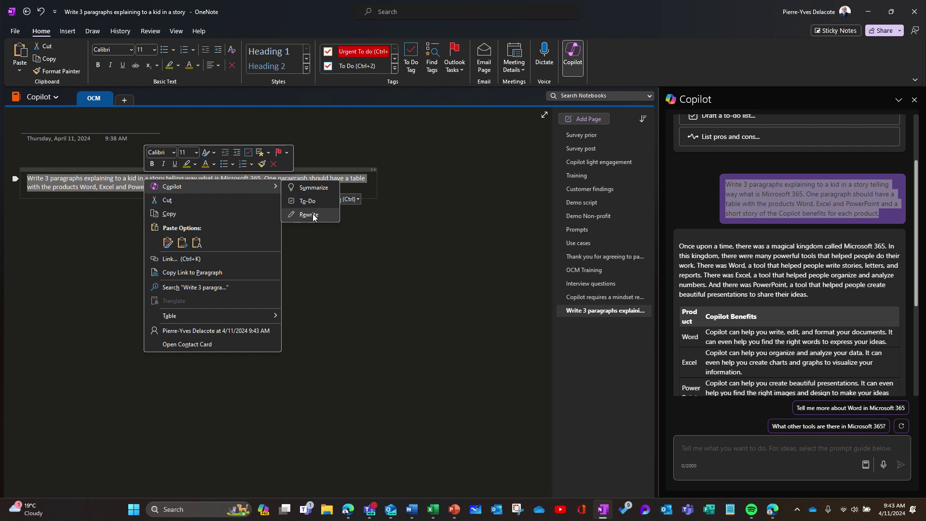
{"action": "left_click", "coordinate": [314, 215]}
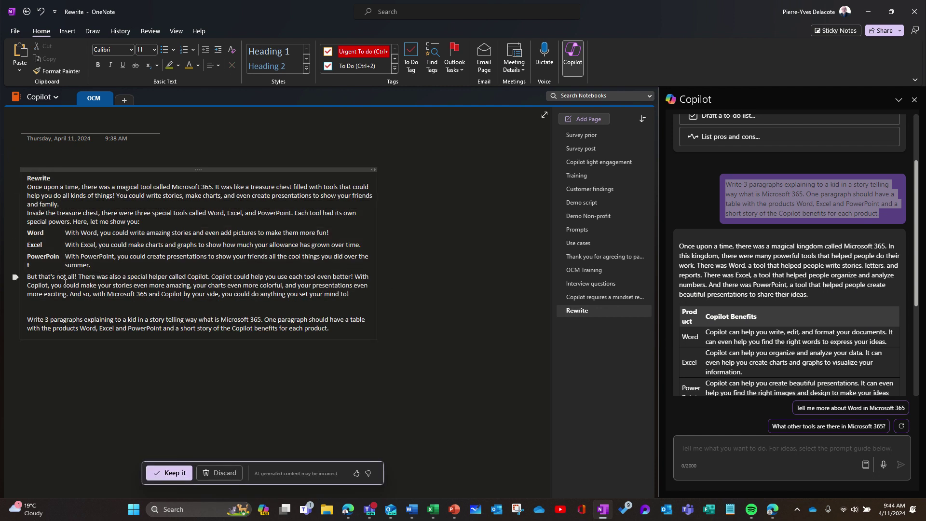
{"action": "double_click", "coordinate": [38, 179]}
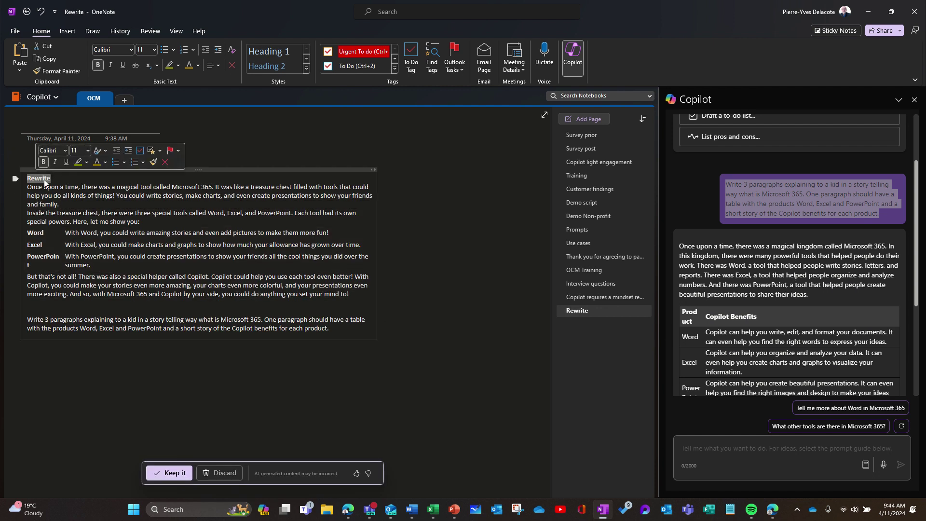